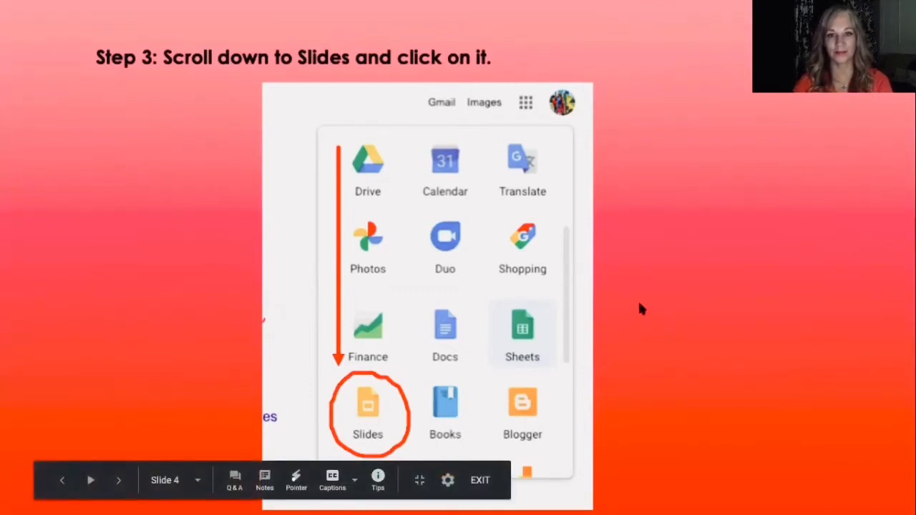
Advance the slideshow to the Step 4 slide about starting a blank new presentation
key("Right")
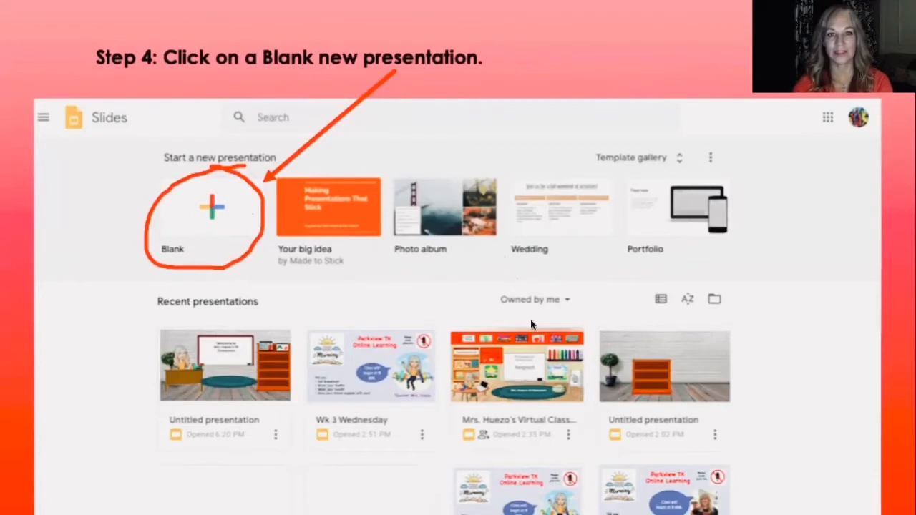
mouse_move(387, 442)
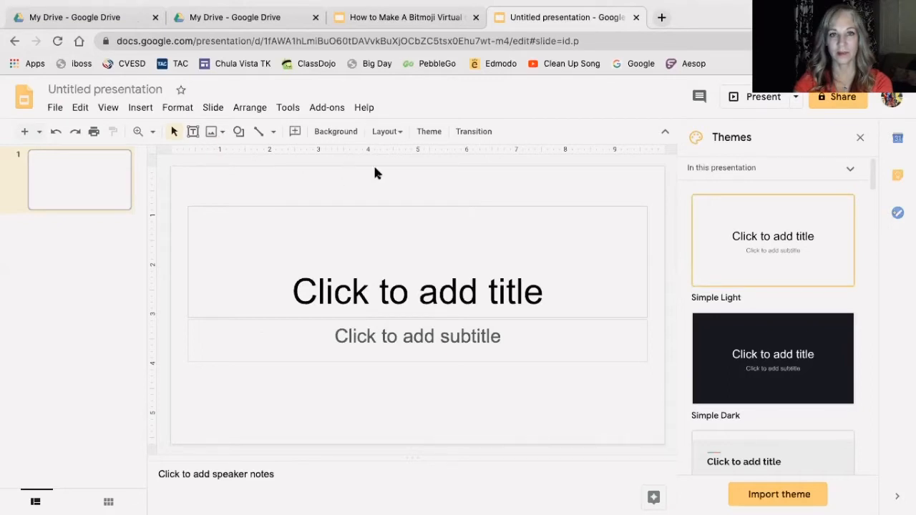
Apply the Blank layout to the first slide of the untitled presentation
left_click(379, 131)
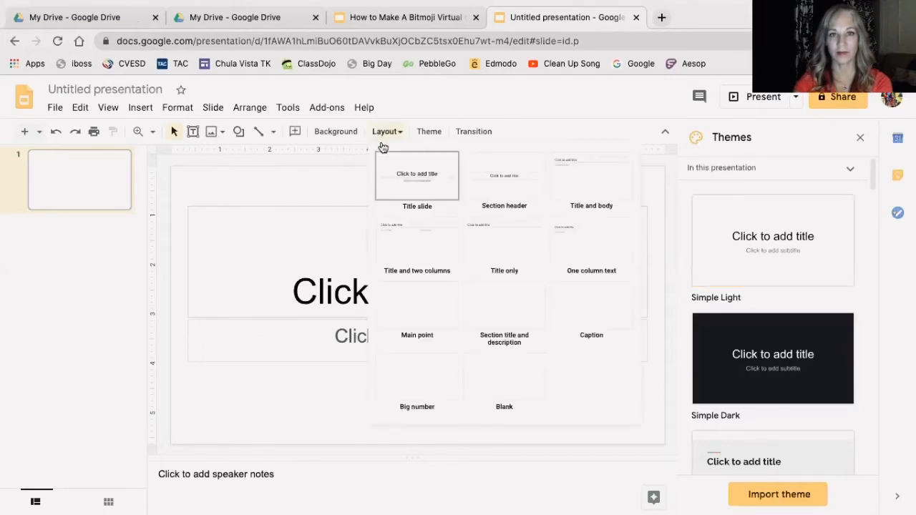
left_click(504, 385)
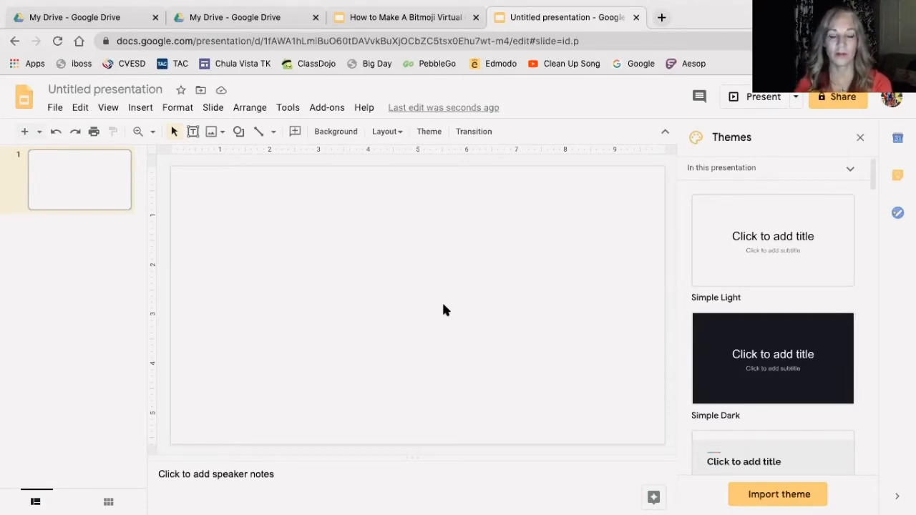
Start inserting an image from the web, search for "wallpaper" and browse the image results
left_click(141, 108)
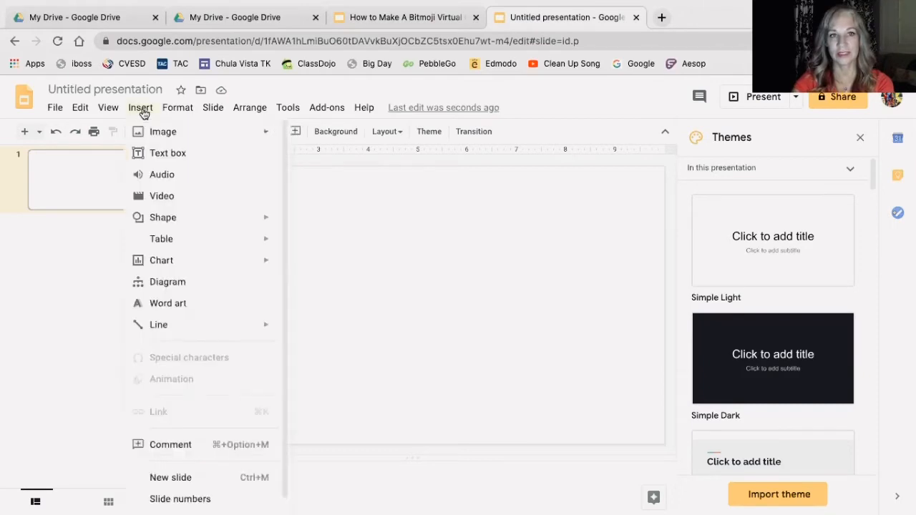
mouse_move(153, 133)
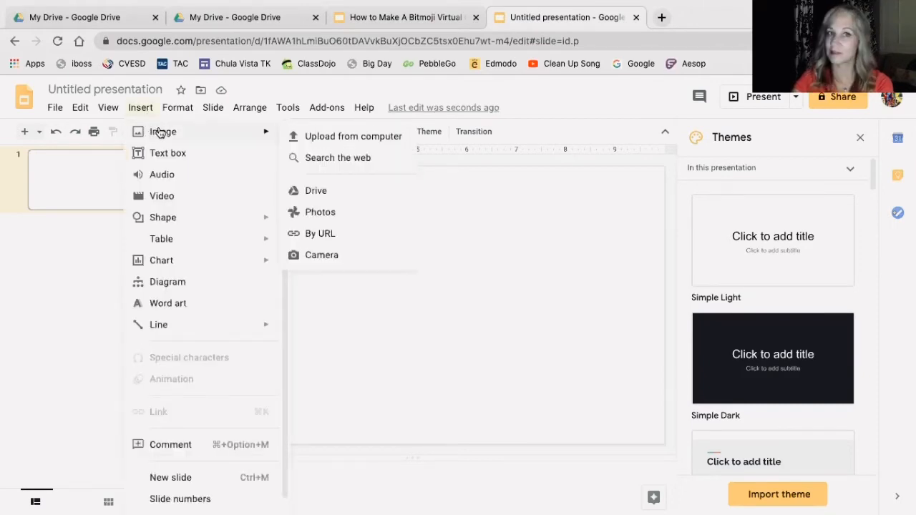
left_click(319, 158)
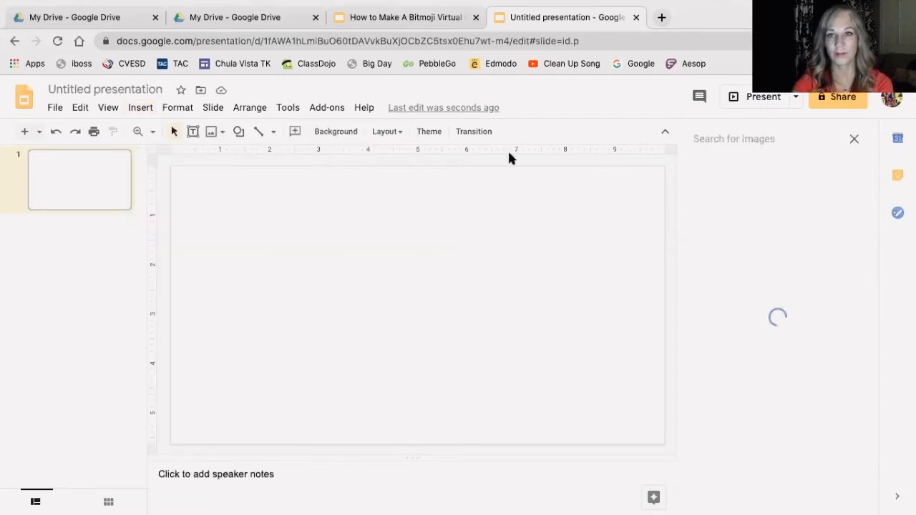
left_click(694, 139)
type("wallpaper")
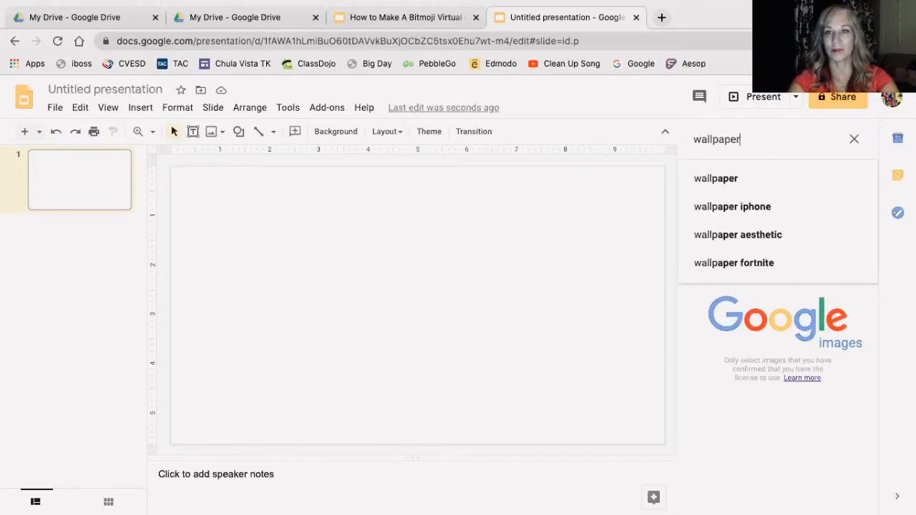
left_click(734, 176)
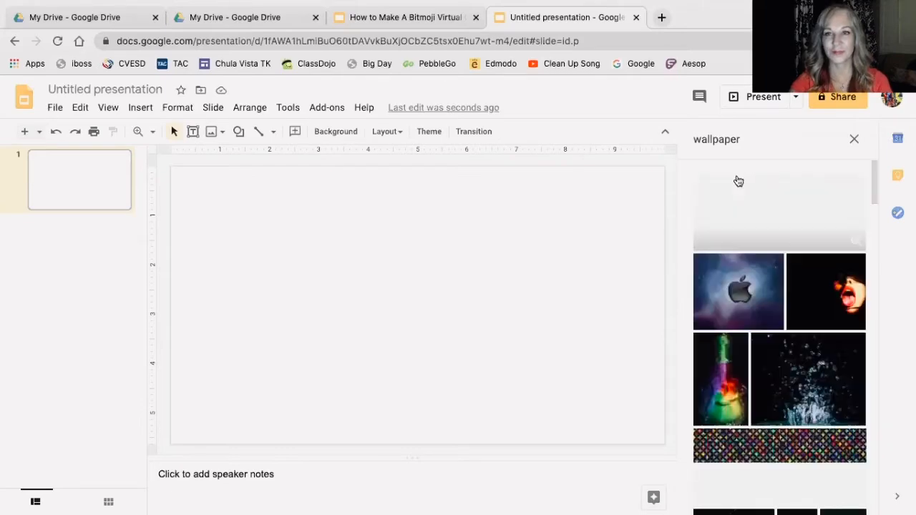
scroll(815, 247, "down", 5)
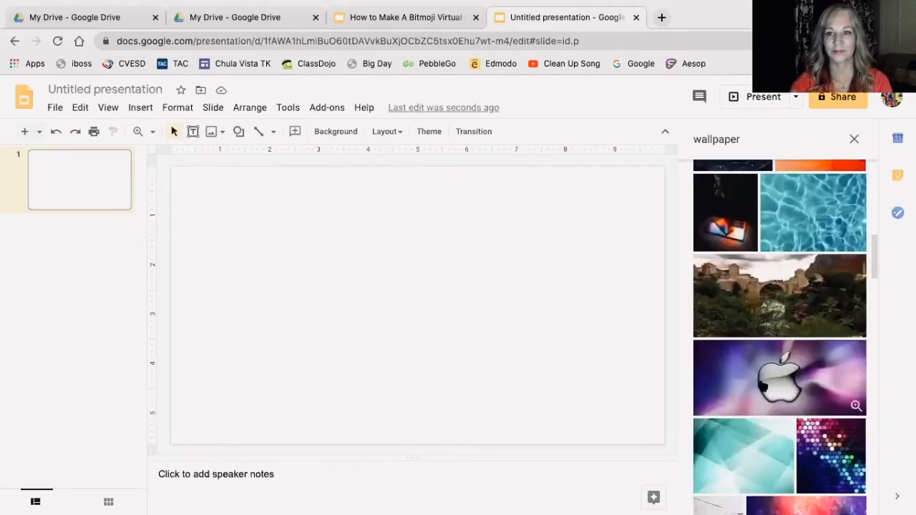
scroll(815, 246, "up", 3)
Search for "wallpaper and floor background" and insert the white brick wall image with a wooden floor and potted plant
left_click(759, 140)
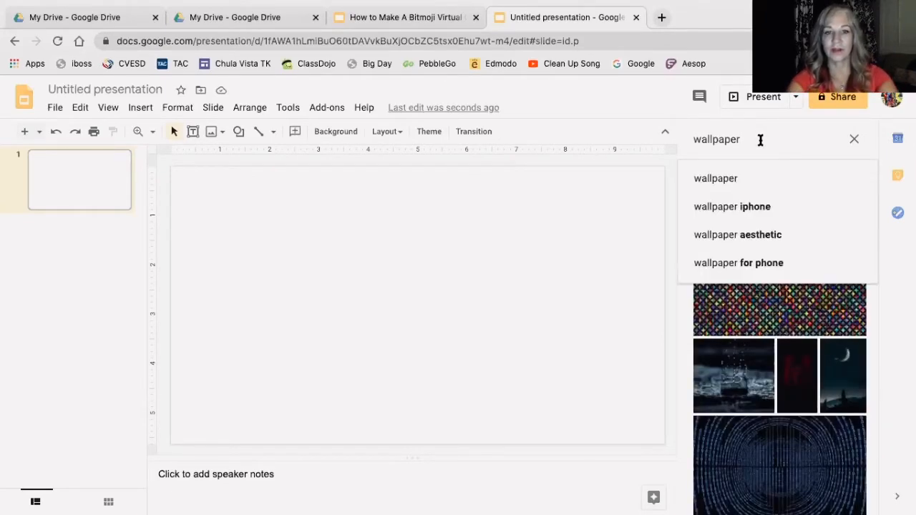
type("and floor")
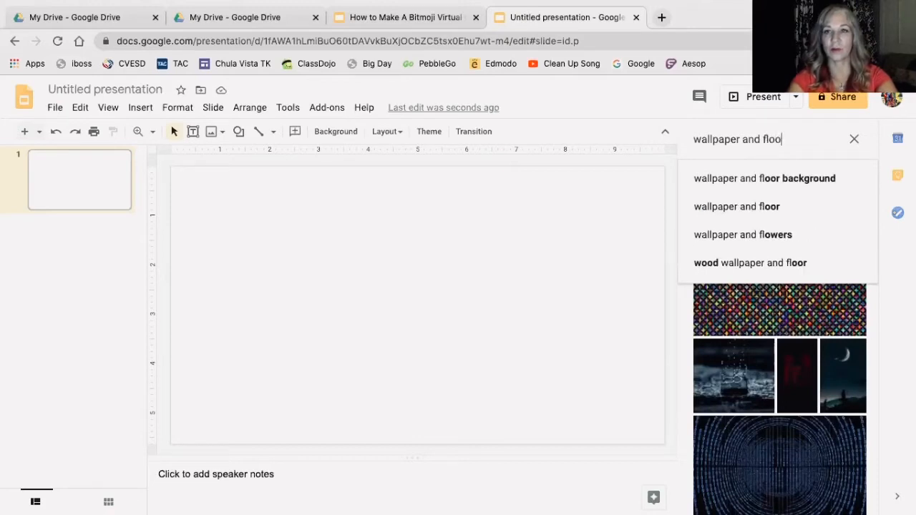
left_click(785, 179)
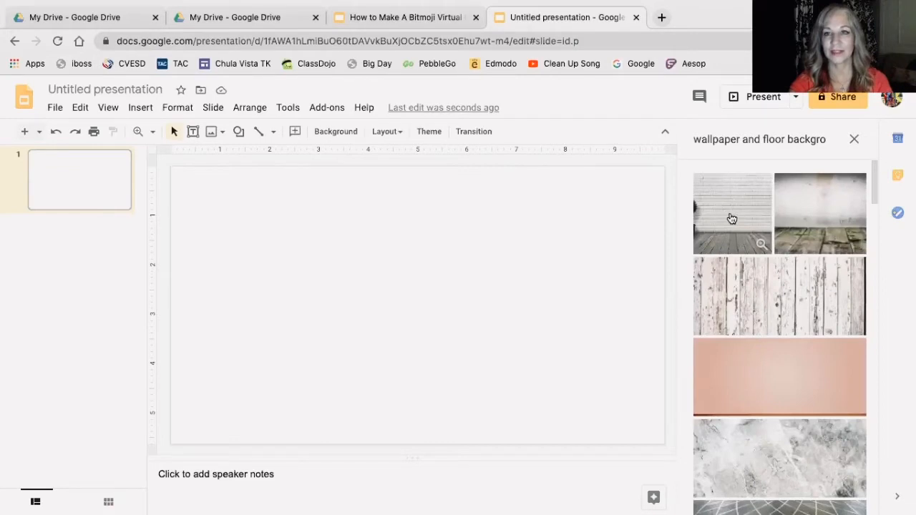
left_click(731, 218)
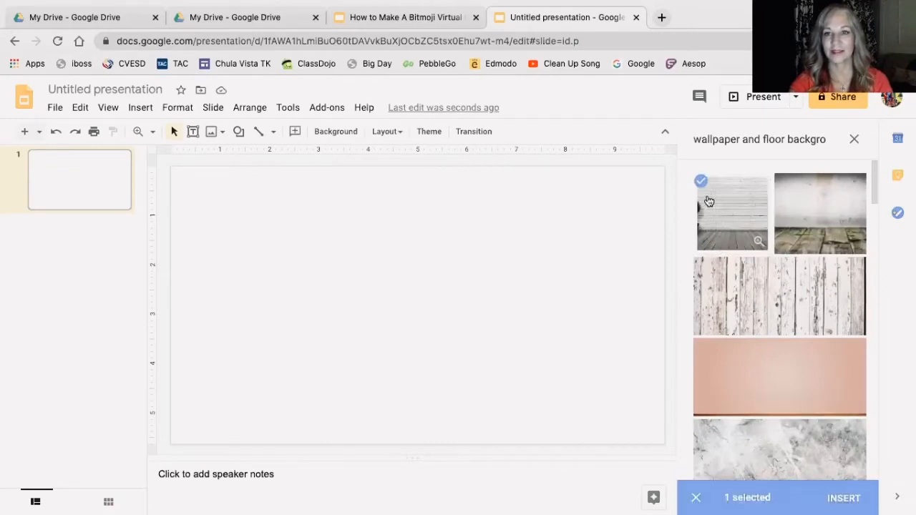
left_click(840, 497)
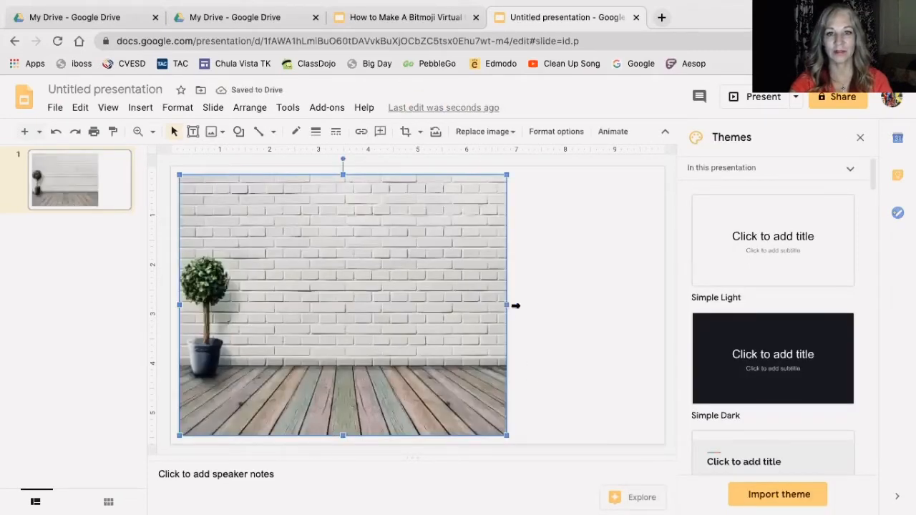
Stretch the brick wall image rightward and downward to nearly fill the slide, and deselect it
left_click_drag(515, 305, 659, 343)
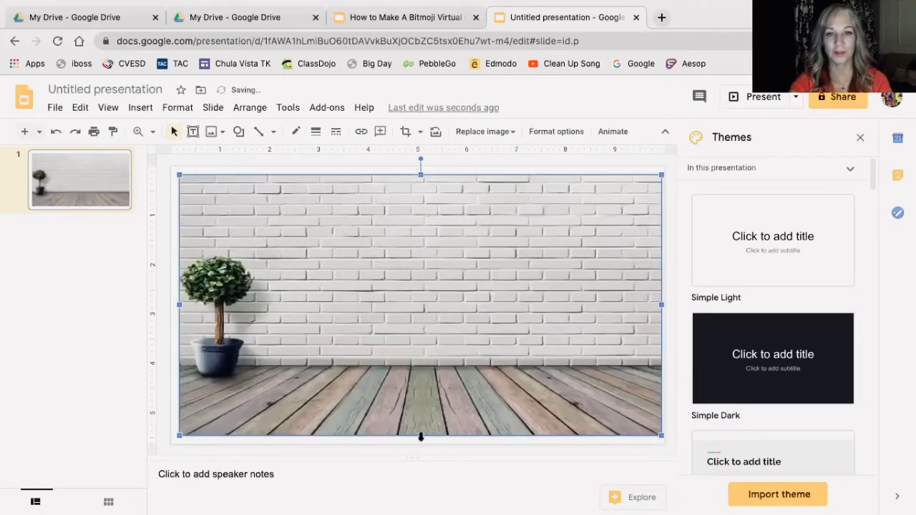
left_click_drag(421, 437, 420, 441)
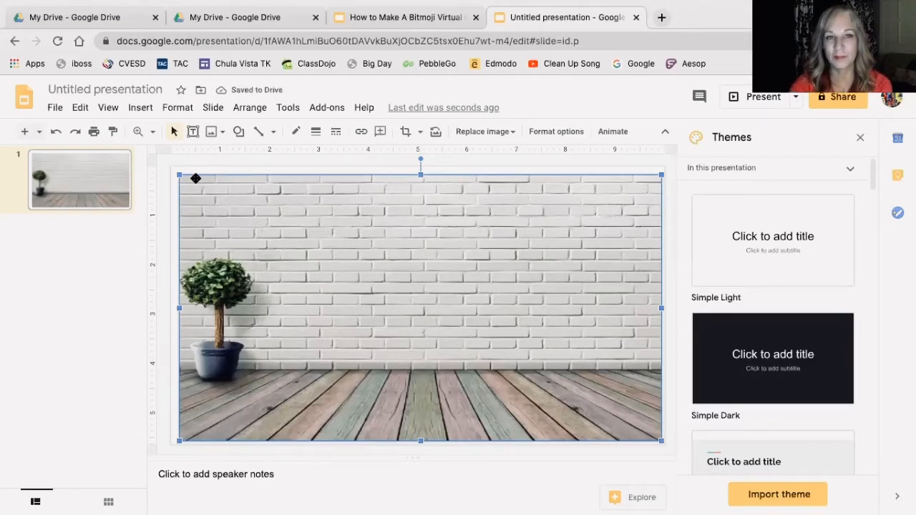
left_click(98, 256)
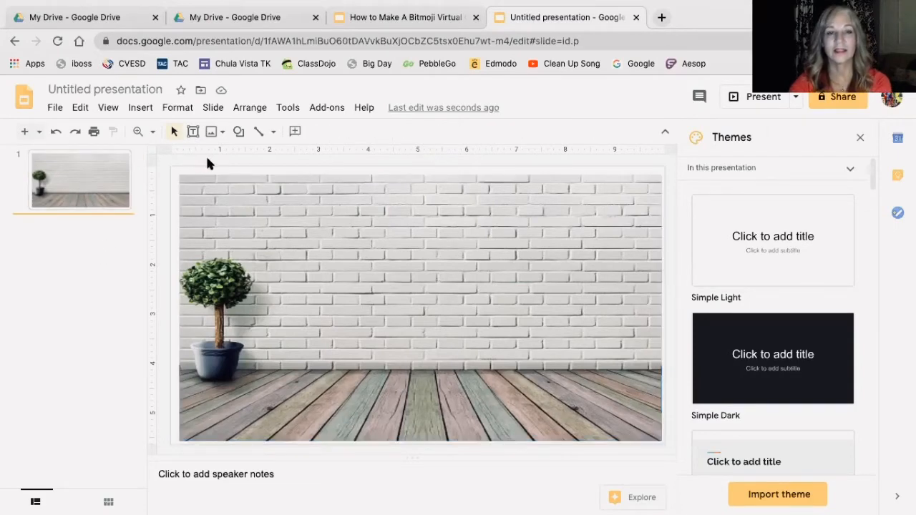
Start inserting another image from the web, search for "teacher's desk" and browse the image results
left_click(142, 107)
mouse_move(146, 130)
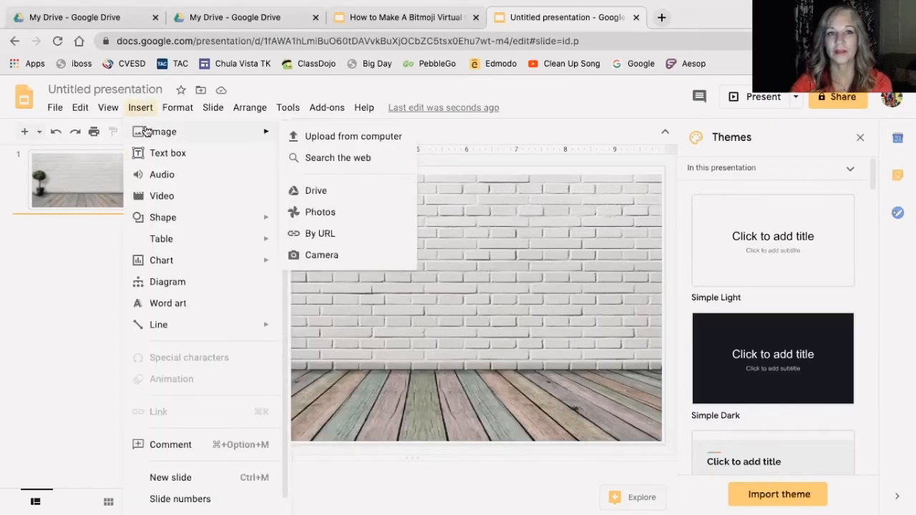
left_click(332, 157)
left_click(688, 141)
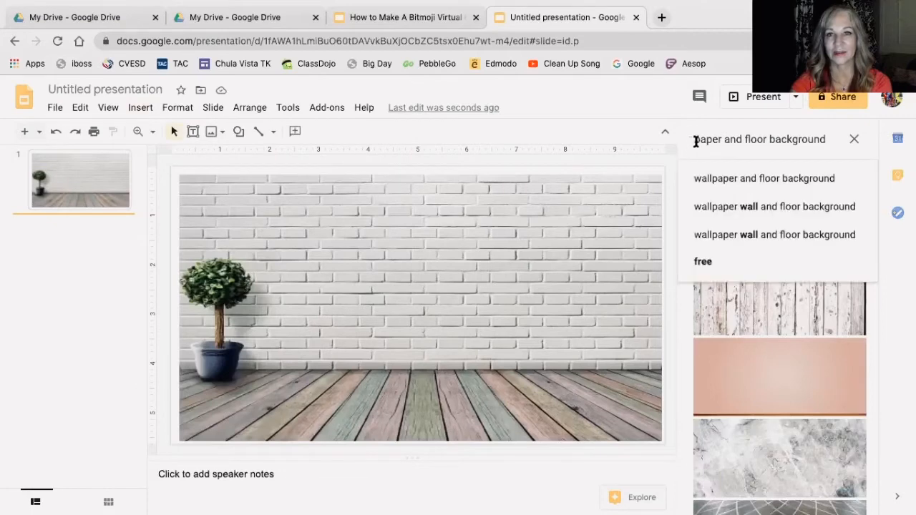
left_click_drag(825, 136, 662, 140)
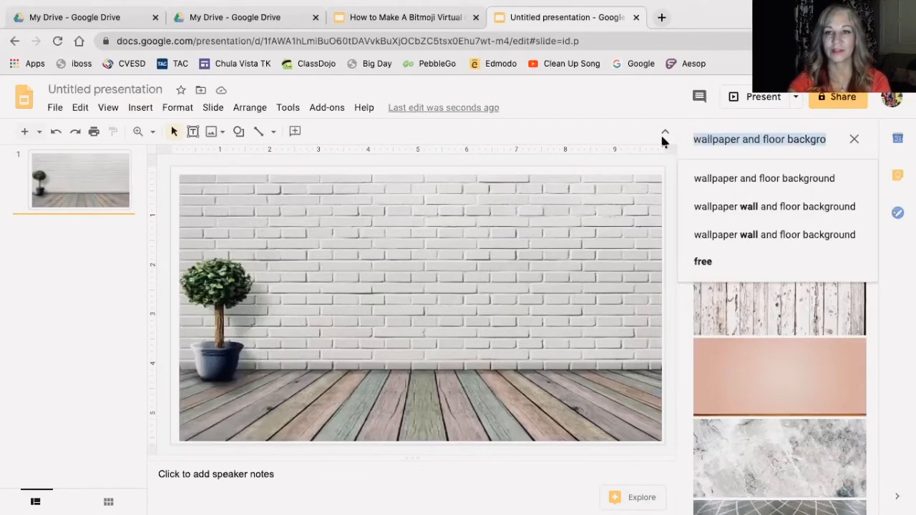
key("BackSpace")
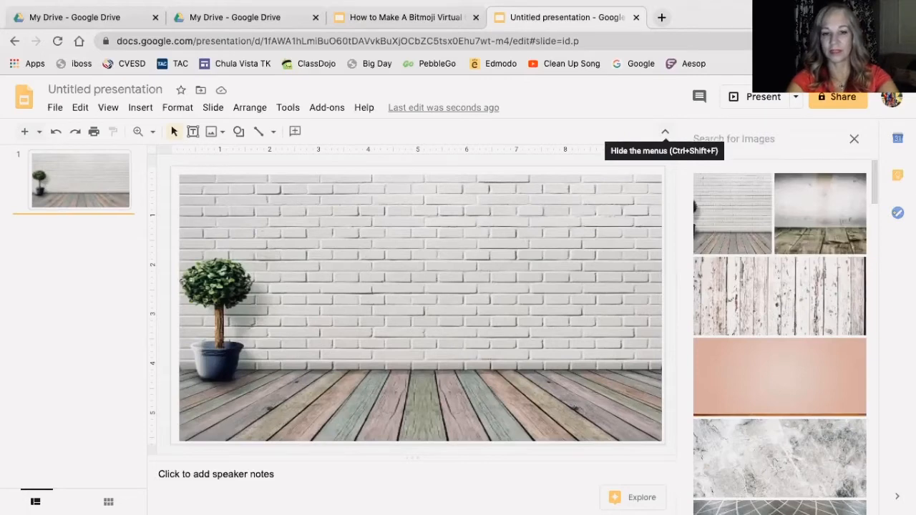
type("teacher")
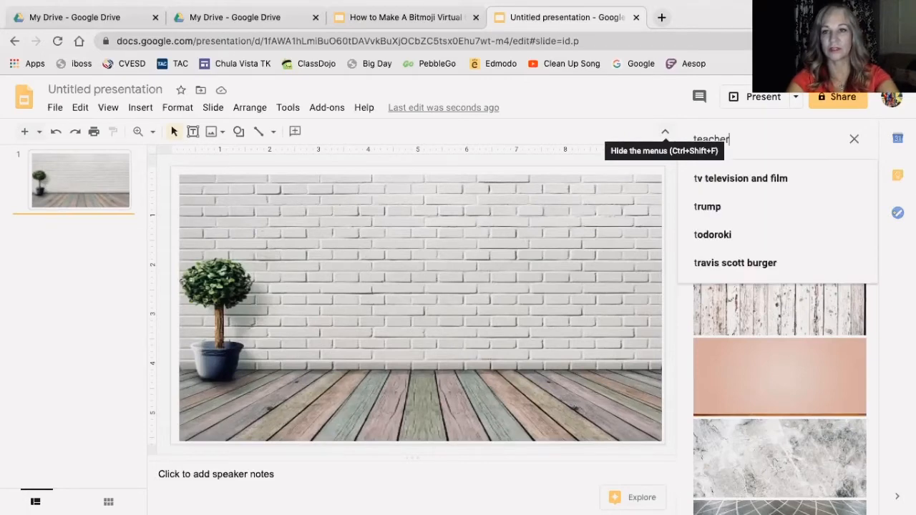
type("'s desk")
key("Return")
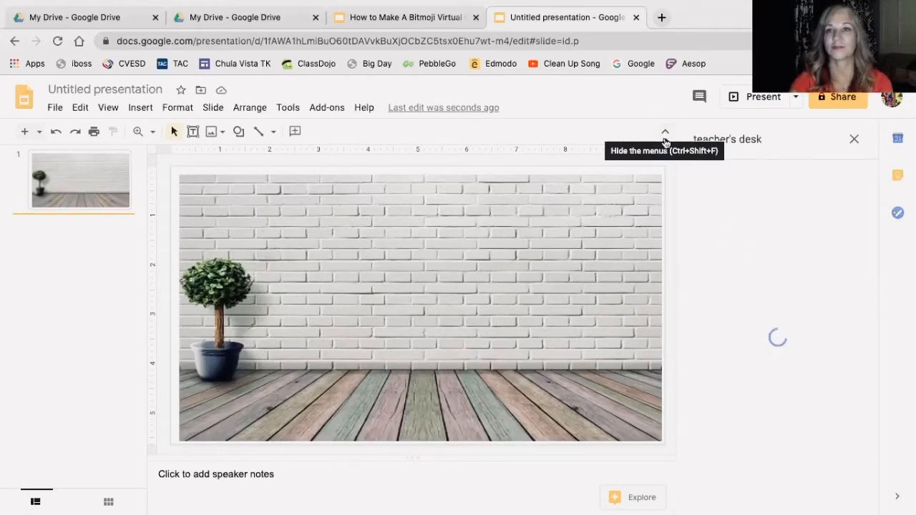
scroll(789, 332, "down", 5)
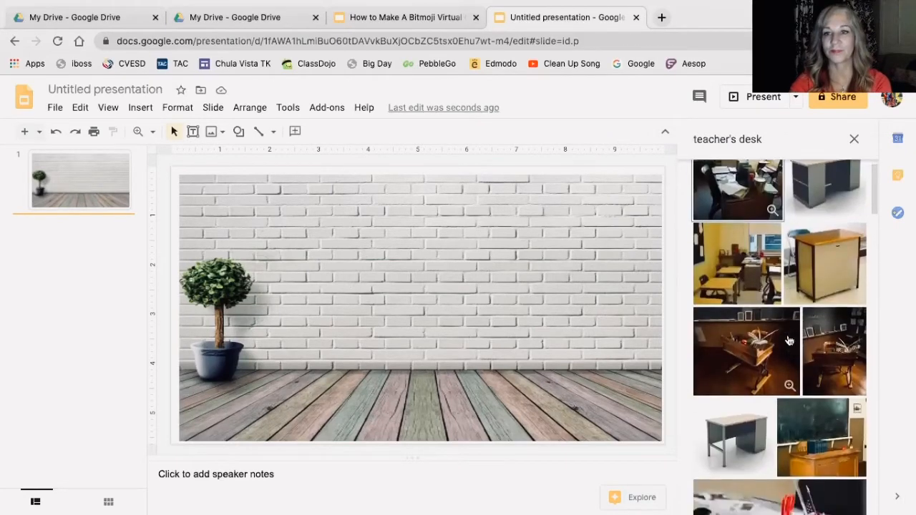
scroll(789, 340, "up", 5)
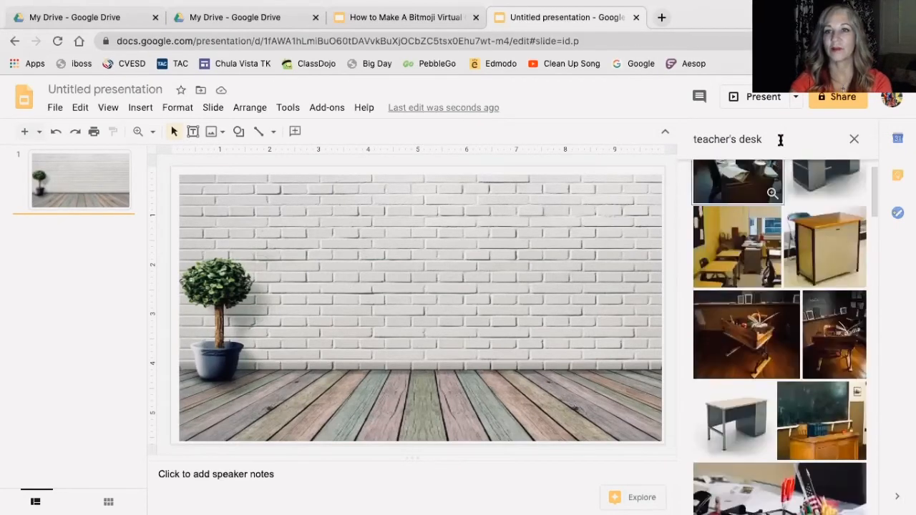
Search the web images for "teacher's desk transparent background" and insert the brown desk topped with books and an apple
left_click(780, 138)
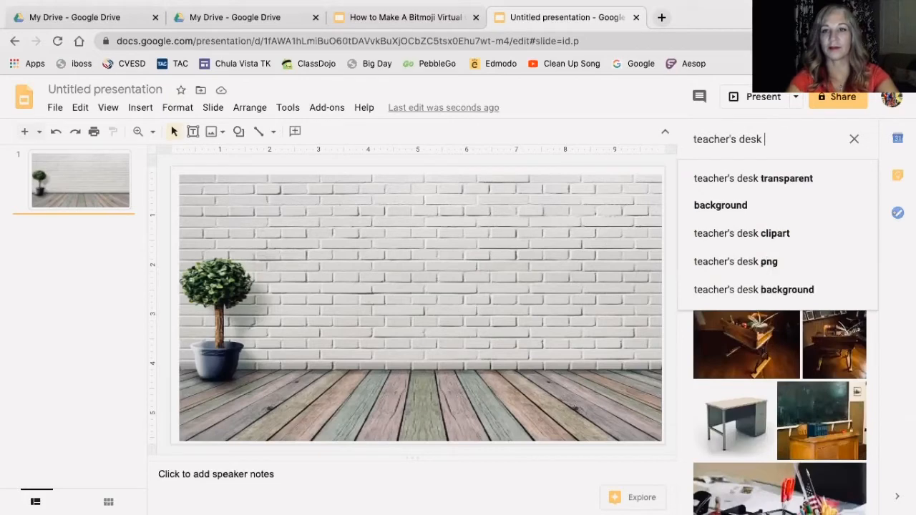
left_click(760, 178)
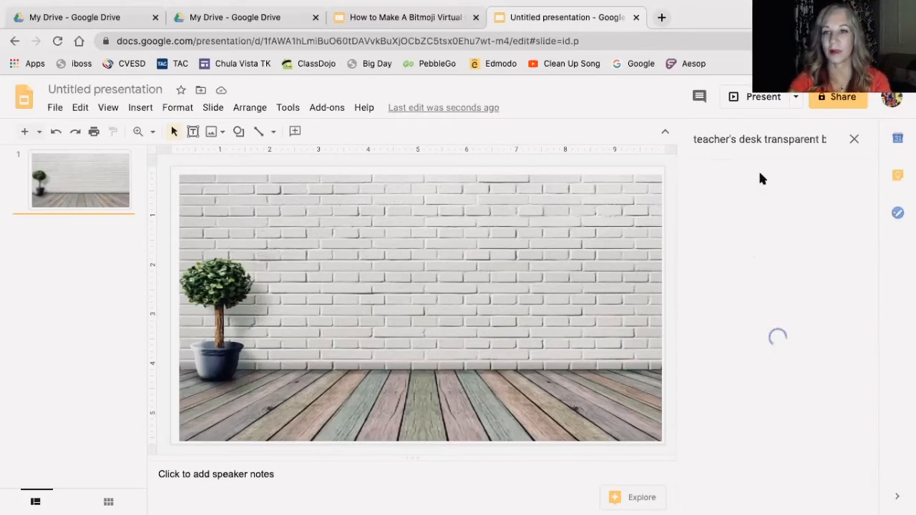
scroll(742, 299, "down", 3)
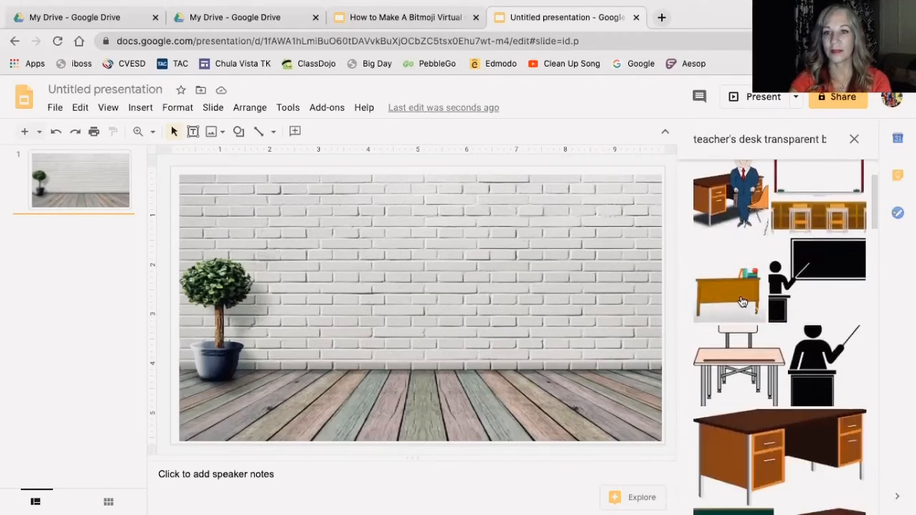
scroll(728, 291, "down", 2)
scroll(728, 291, "down", 5)
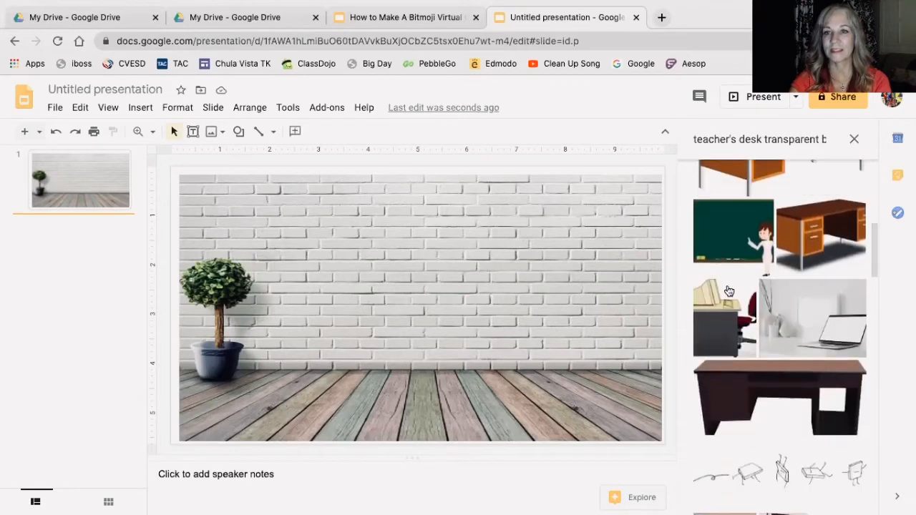
scroll(728, 291, "down", 5)
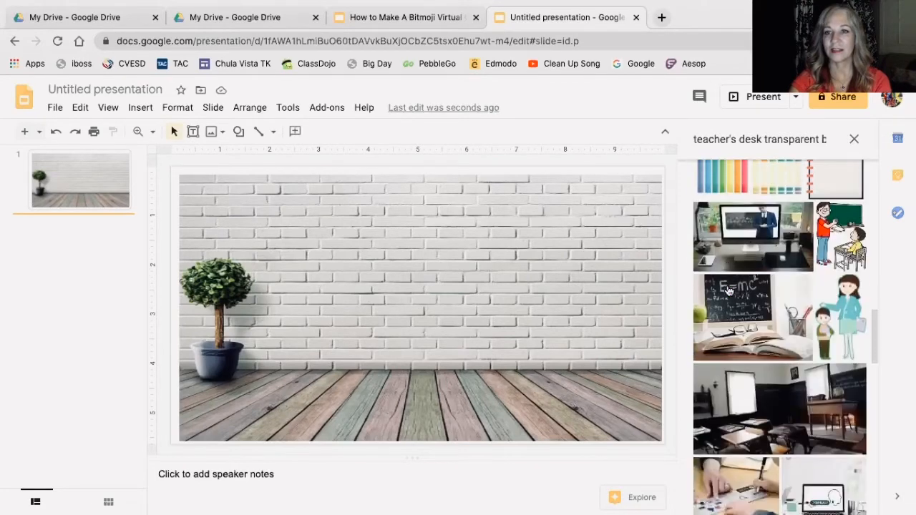
scroll(728, 291, "up", 7)
scroll(728, 291, "up", 6)
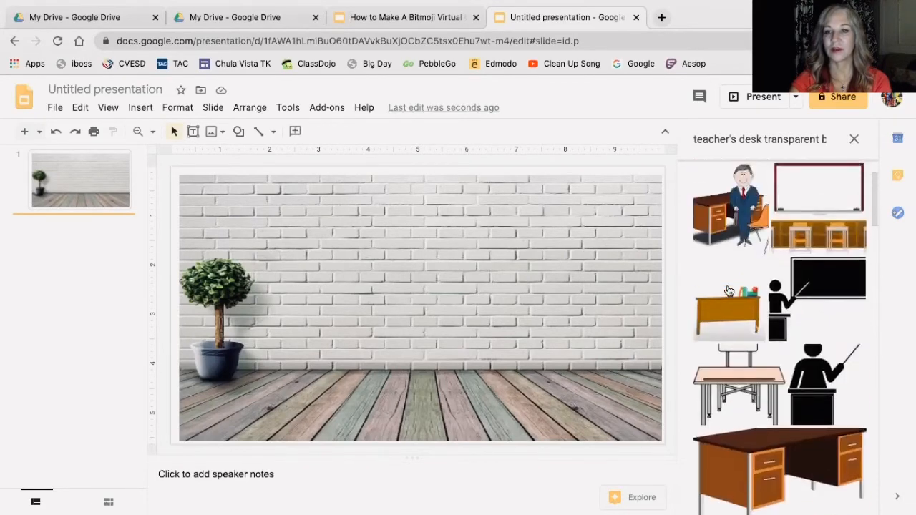
scroll(728, 292, "down", 2)
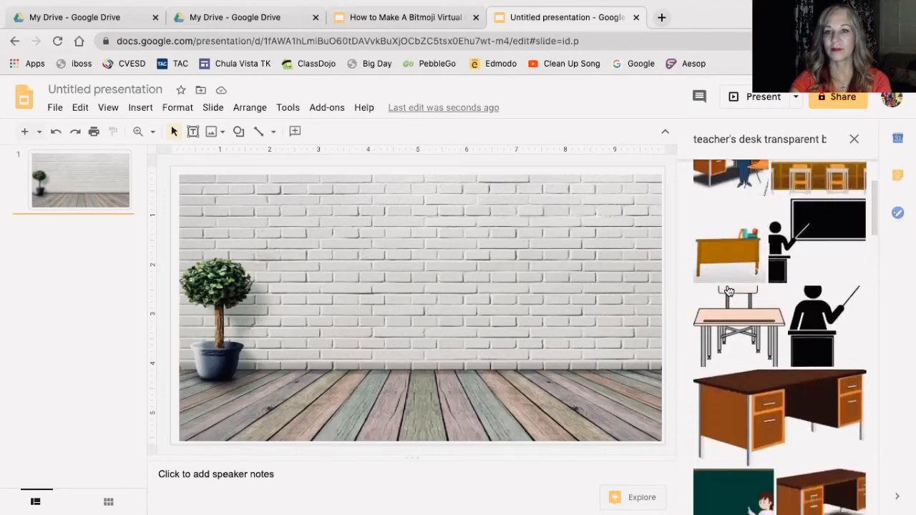
scroll(810, 243, "up", 1)
scroll(803, 253, "down", 2)
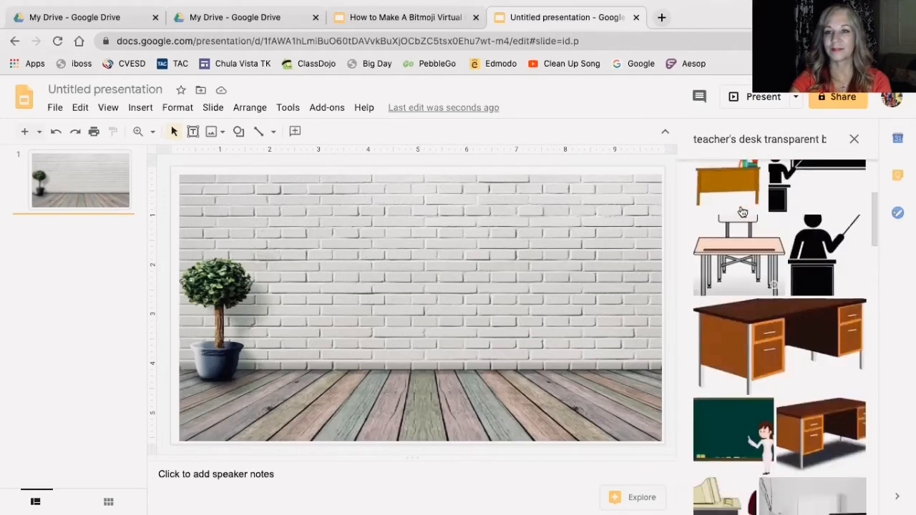
left_click(722, 193)
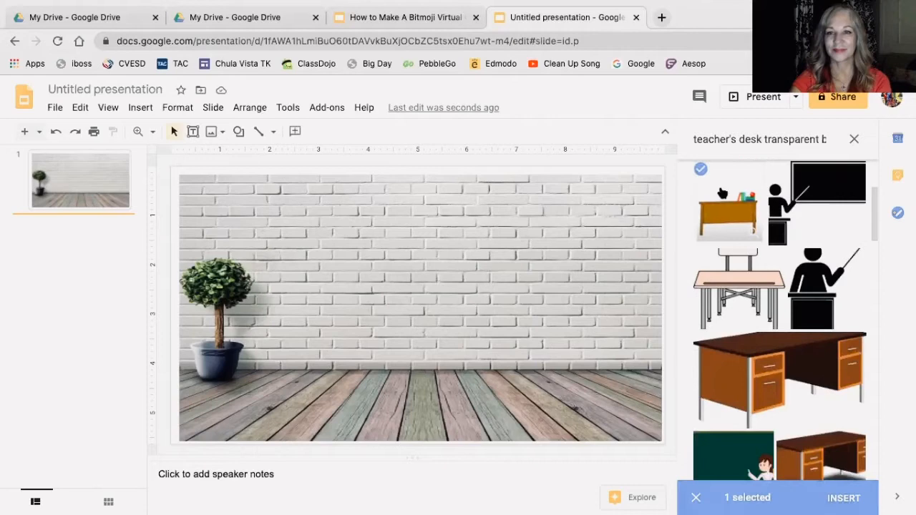
left_click(842, 498)
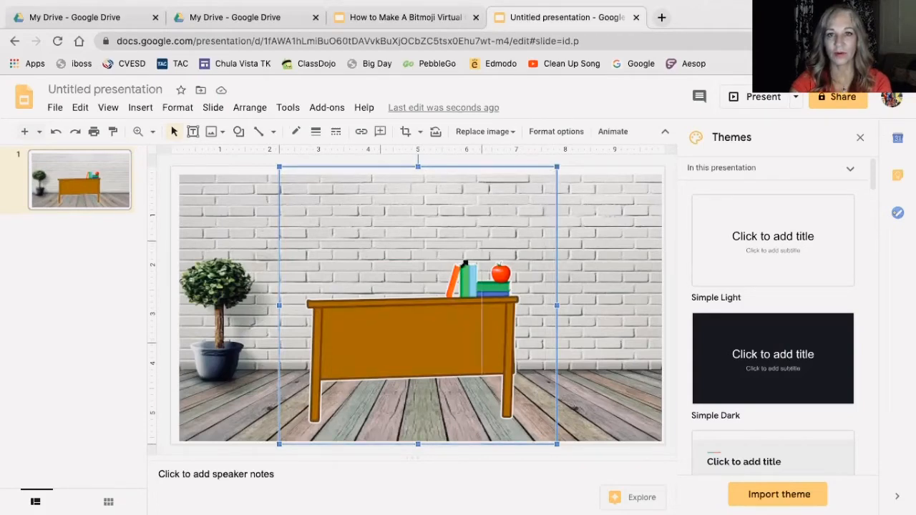
Shrink the desk image and place it on the floor in the slide's lower-left area, partly covering the plant pot
mouse_move(438, 294)
left_mouse_down()
mouse_move(413, 311)
mouse_move(429, 282)
mouse_move(436, 287)
left_mouse_up()
left_click_drag(308, 373, 207, 359)
left_click_drag(272, 370, 290, 379)
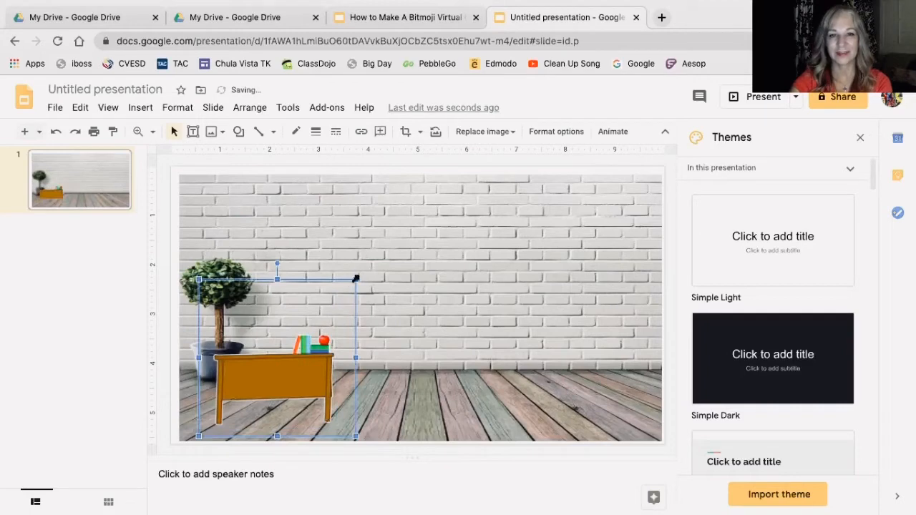
left_click_drag(356, 278, 381, 242)
left_click(525, 308)
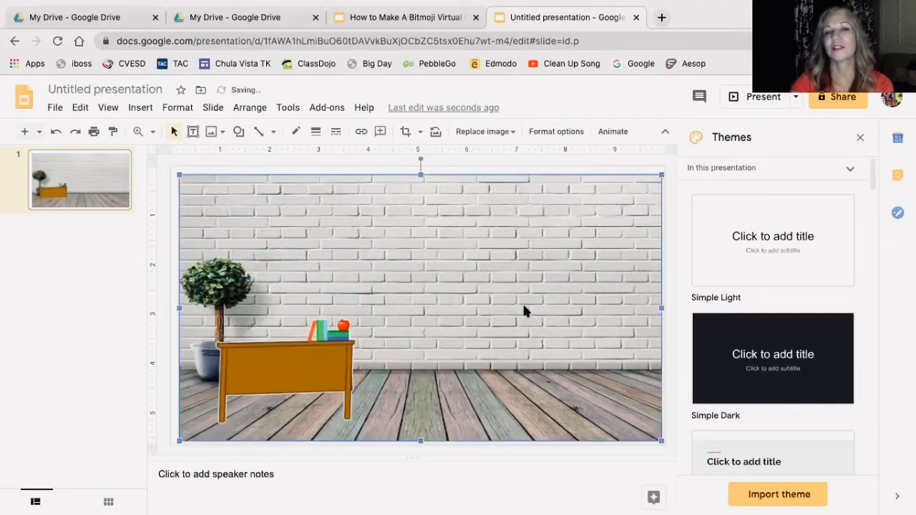
Search the web images for "rug transparent background" and insert the teal oval rug
left_click(141, 108)
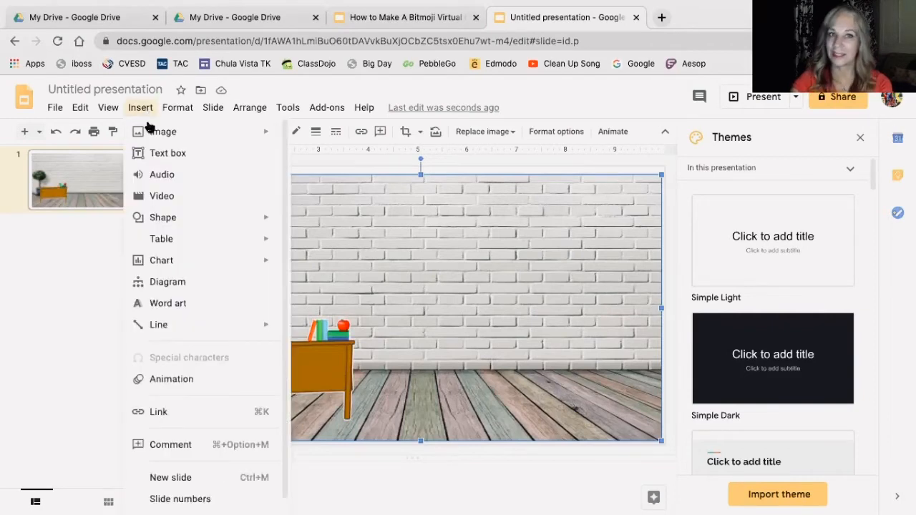
mouse_move(159, 132)
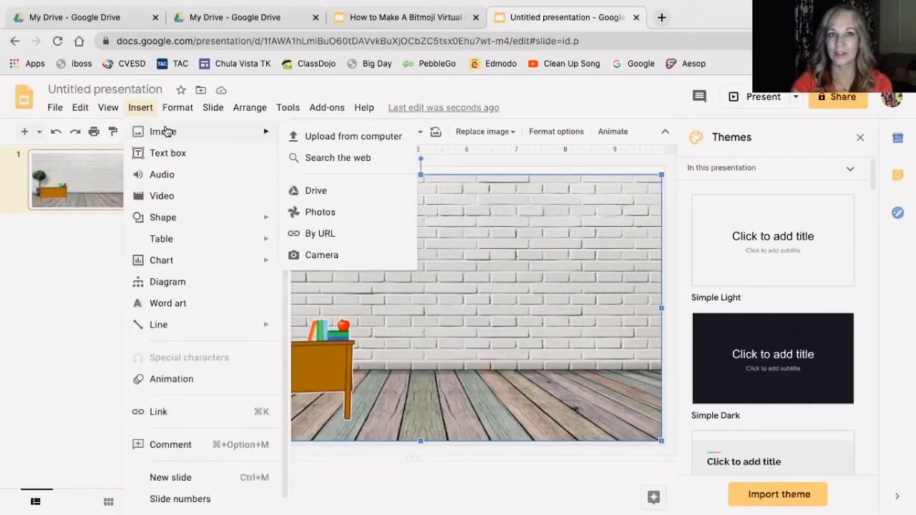
left_click(317, 157)
left_click(753, 145)
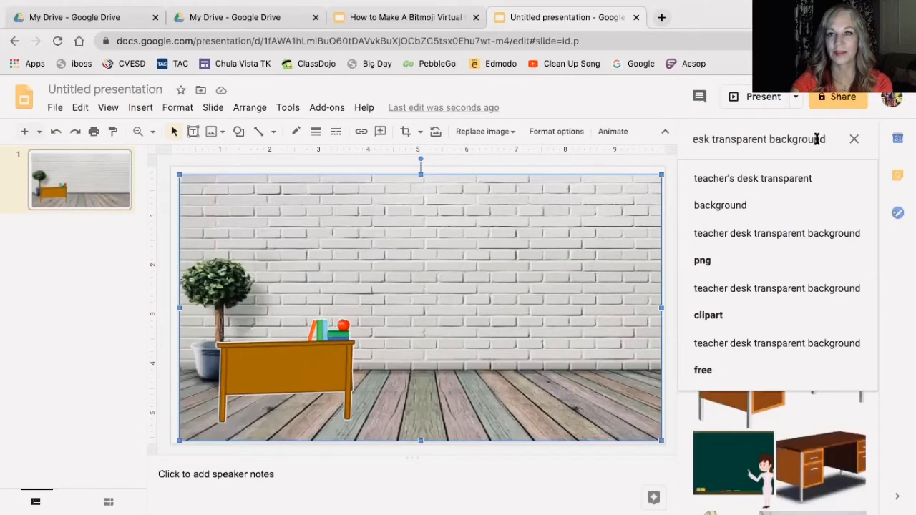
left_click_drag(817, 138, 641, 130)
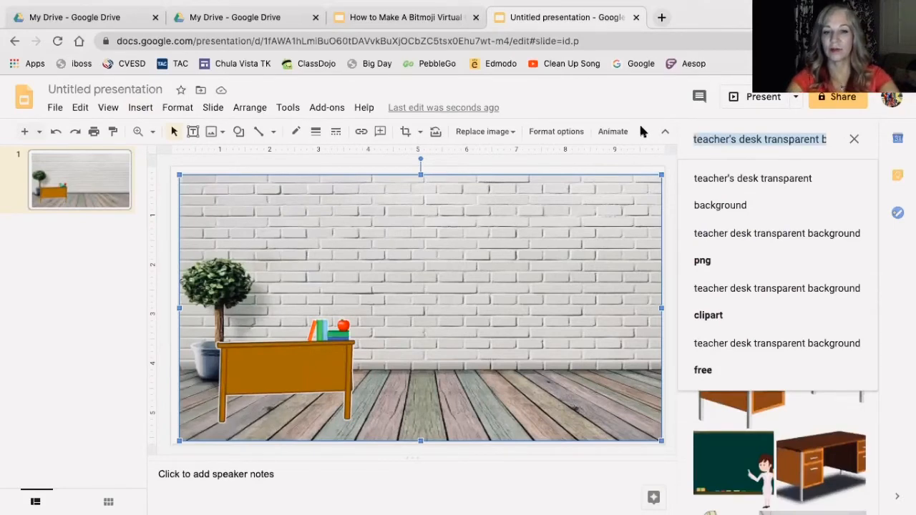
type("rug tran")
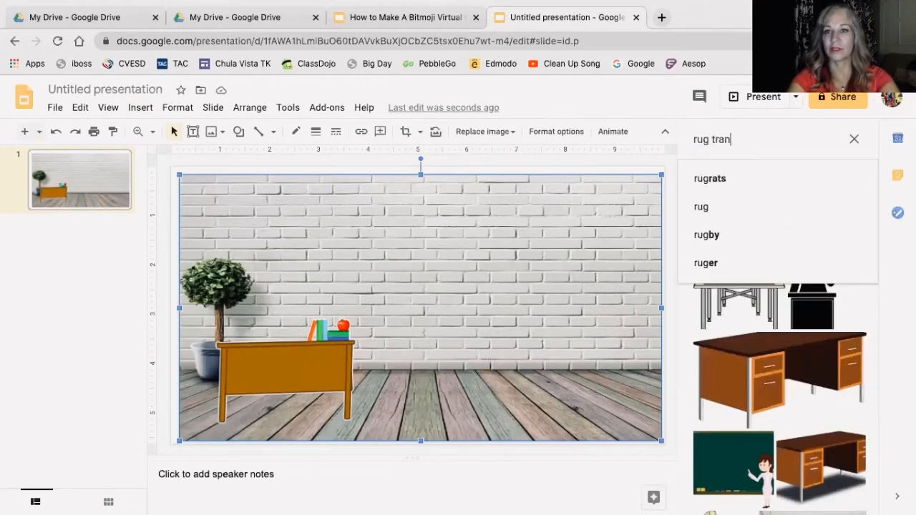
type("s")
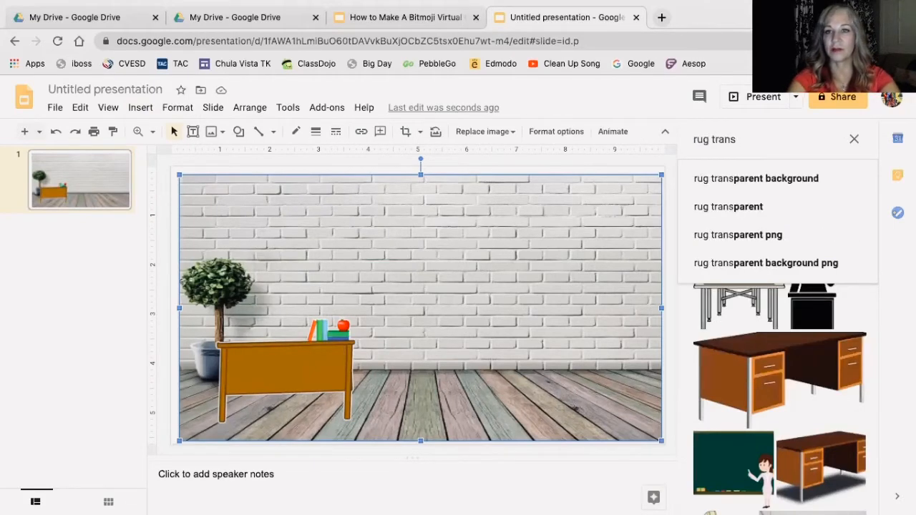
left_click(737, 181)
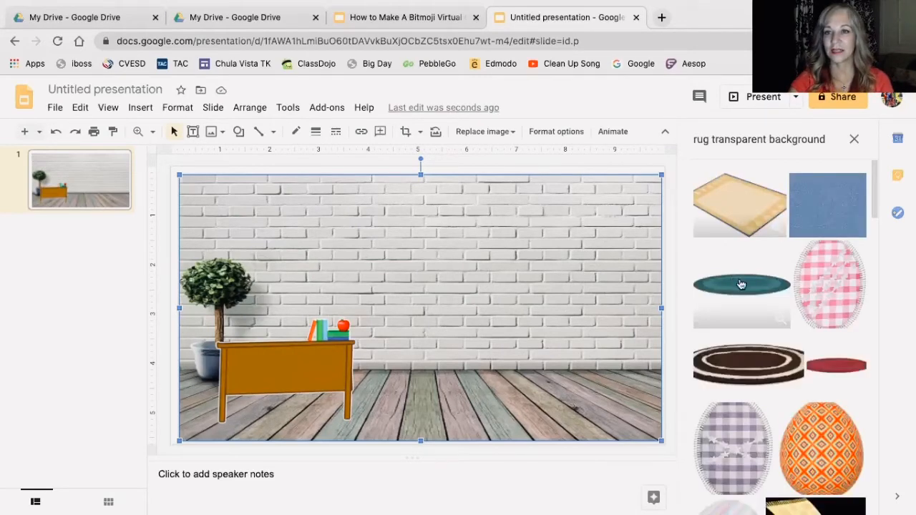
left_click(742, 285)
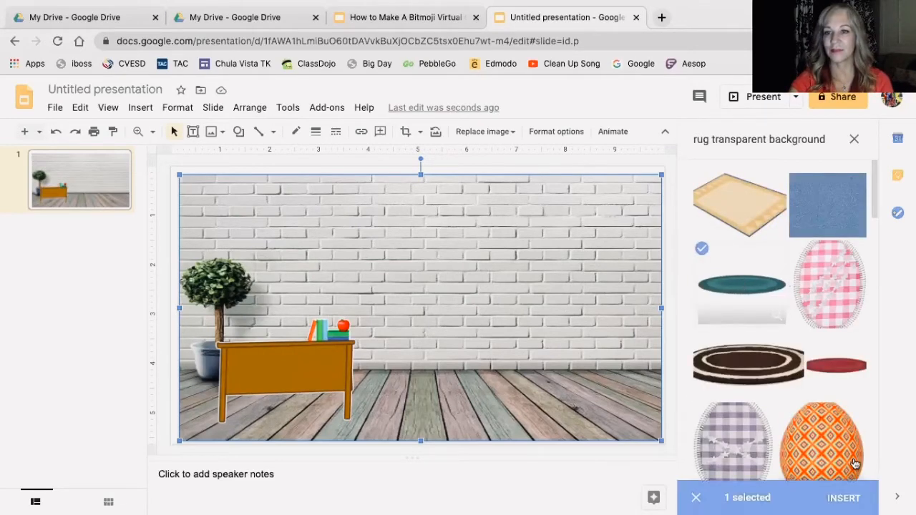
left_click(849, 499)
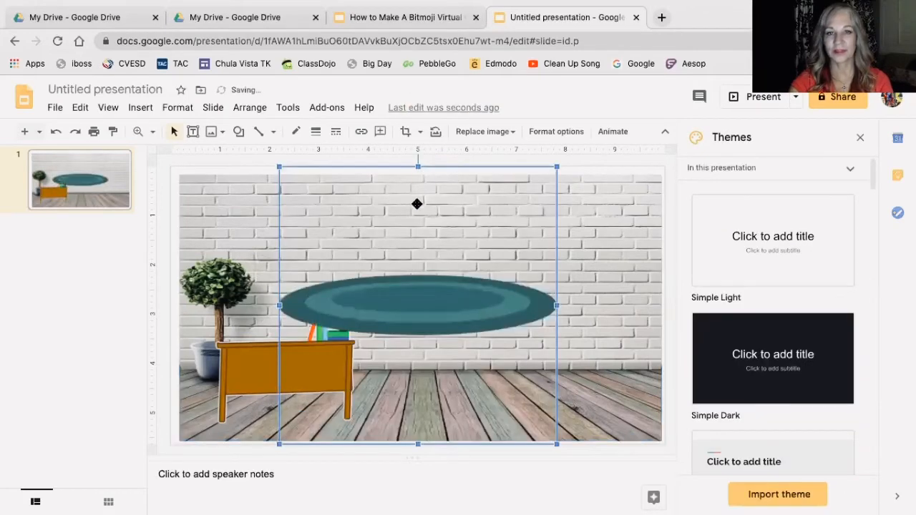
Move the teal rug down onto the wooden floor just right of the desk and deselect everything
left_click_drag(440, 204, 476, 292)
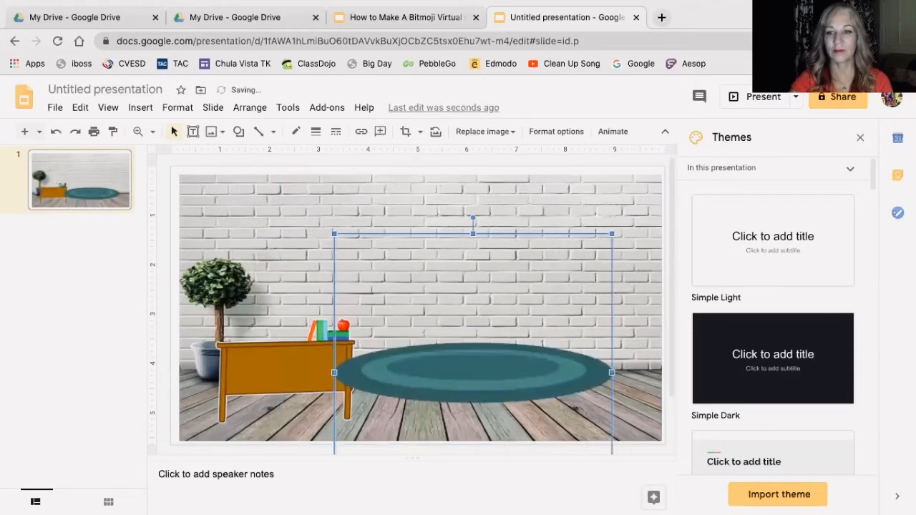
left_click_drag(485, 344, 501, 377)
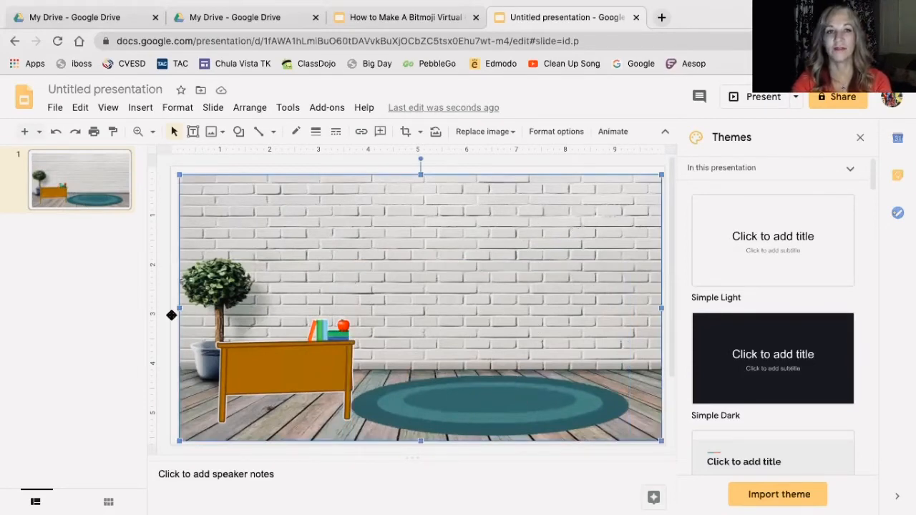
left_click(118, 318)
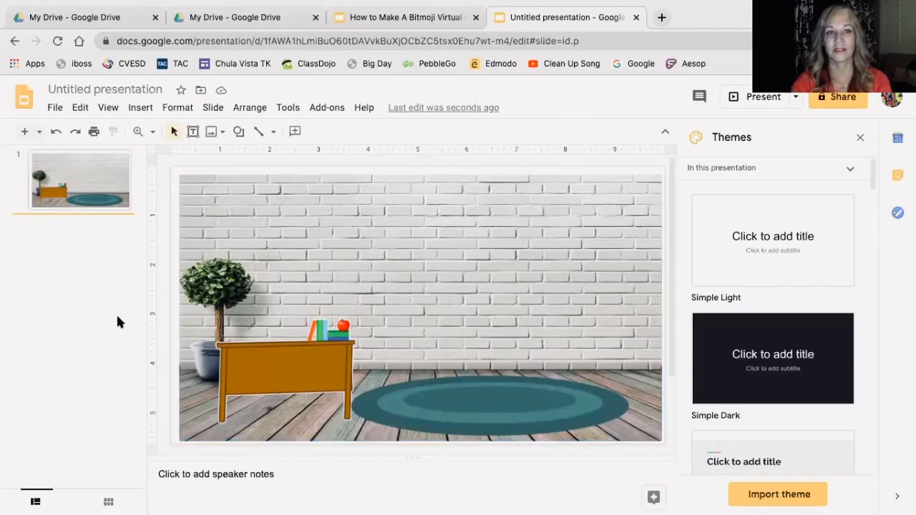
Search the web images for "bookshelf transparent background" and insert the empty brown bookshelf with five shelves
left_click(140, 107)
mouse_move(150, 131)
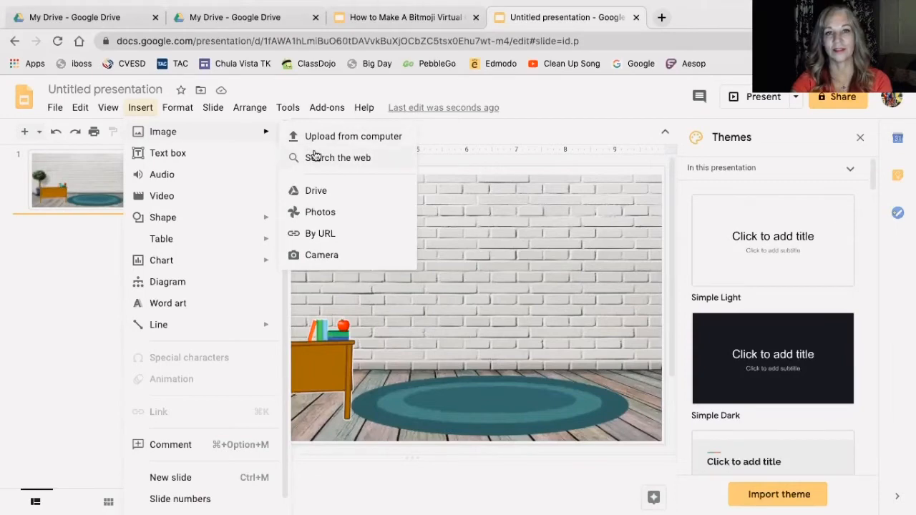
left_click(313, 157)
left_click(752, 153)
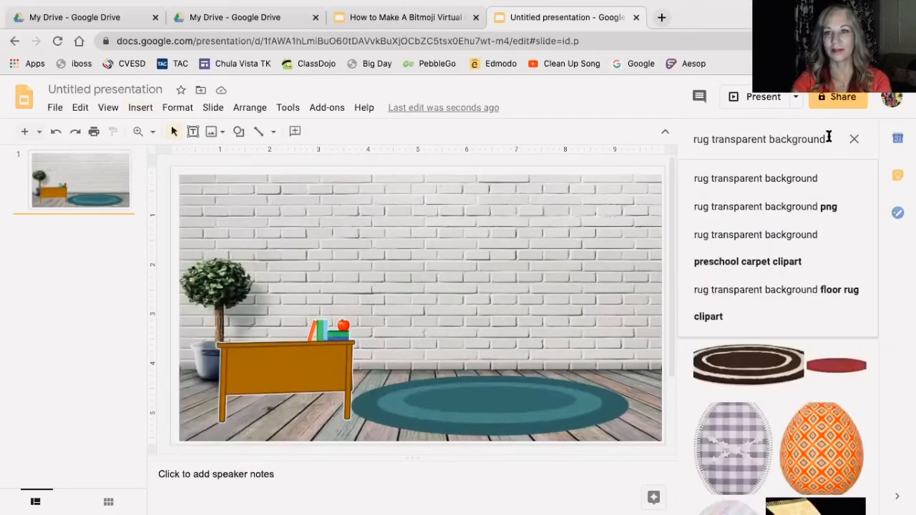
left_click_drag(829, 136, 668, 117)
type("bo")
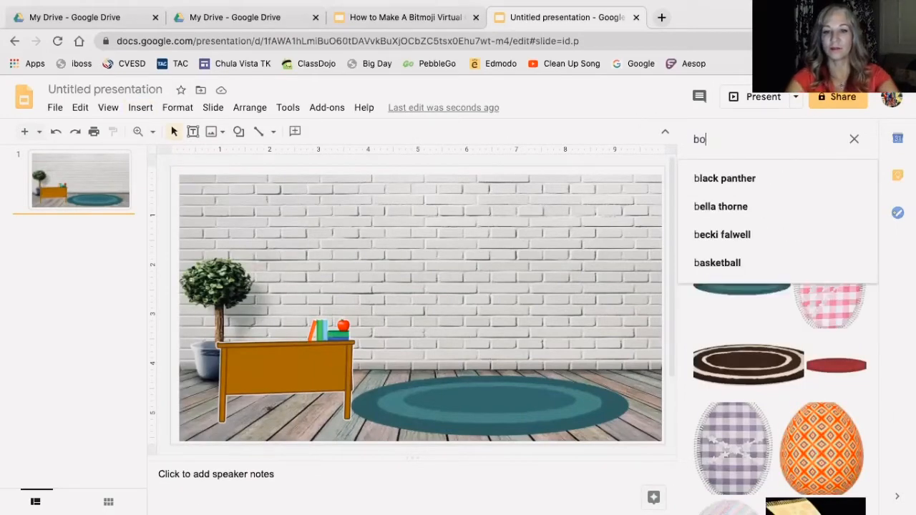
type("okshelf")
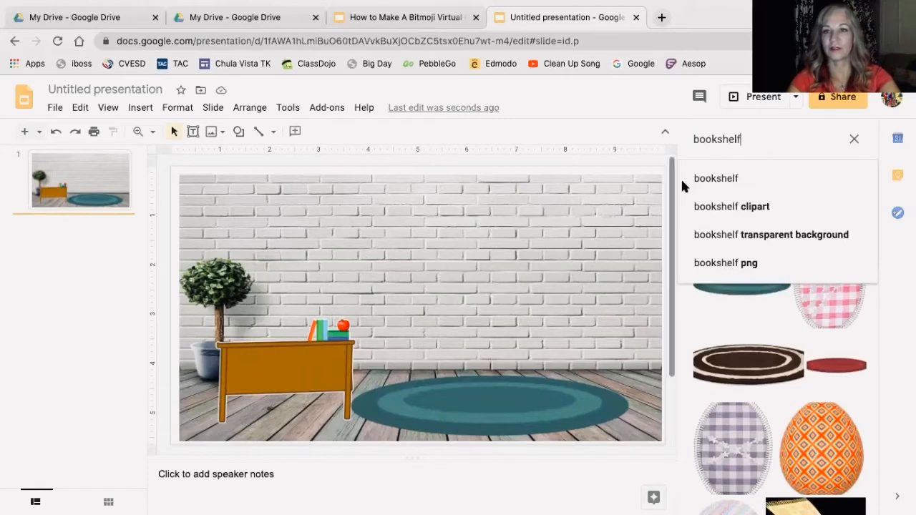
left_click(719, 235)
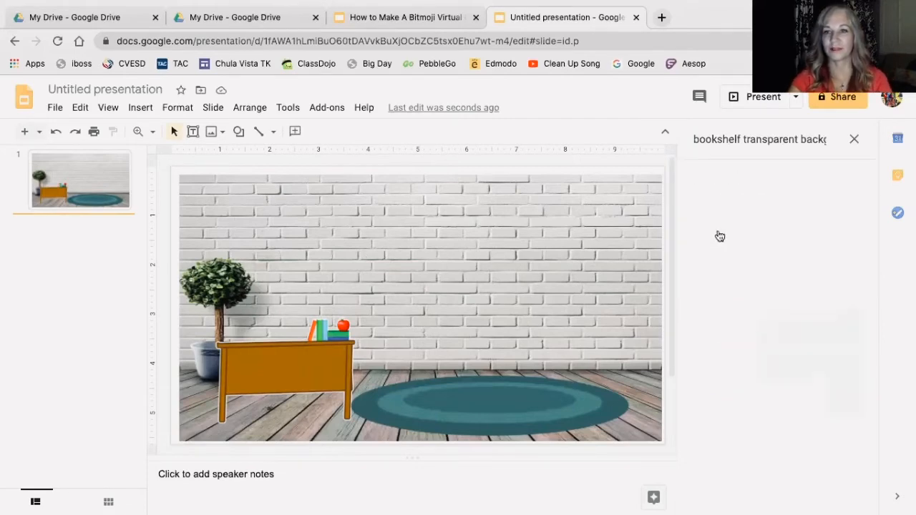
left_click(831, 208)
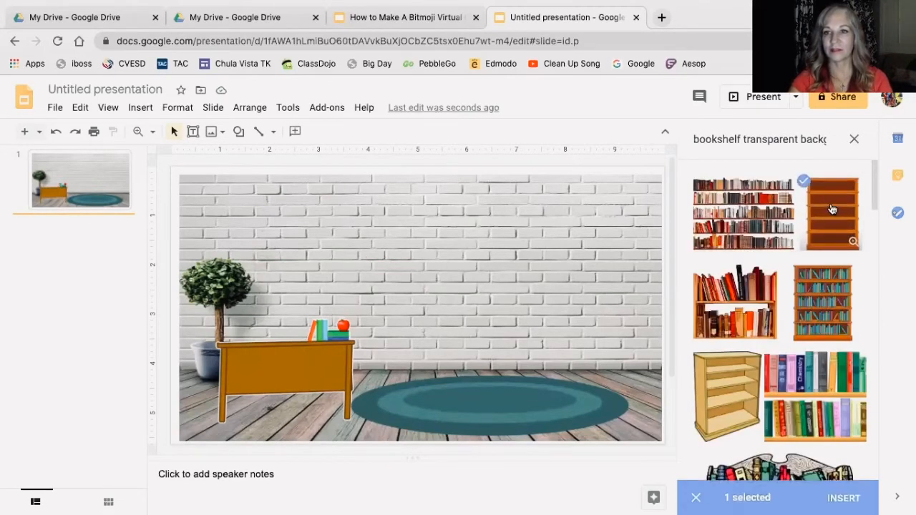
left_click(844, 497)
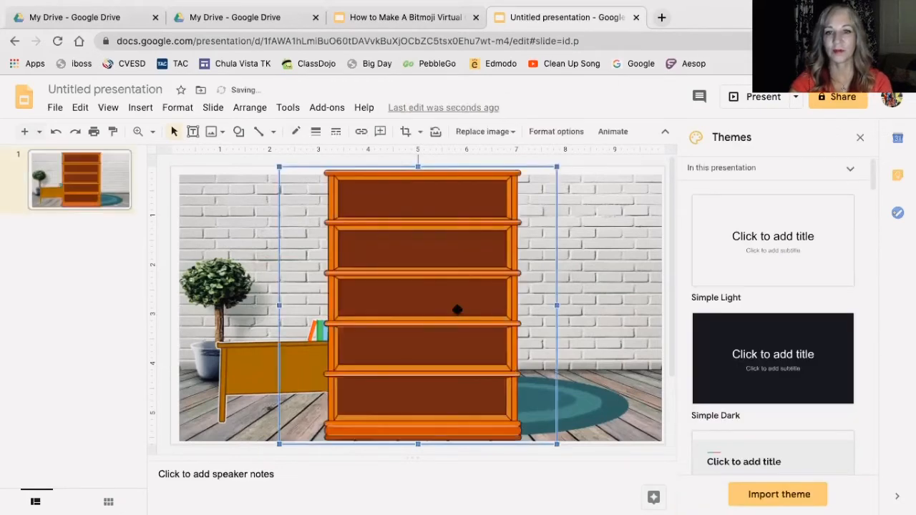
Move the bookshelf to the slide's right side and shrink it to fit the lower-right corner, overlapping the rug
left_click_drag(456, 309, 582, 317)
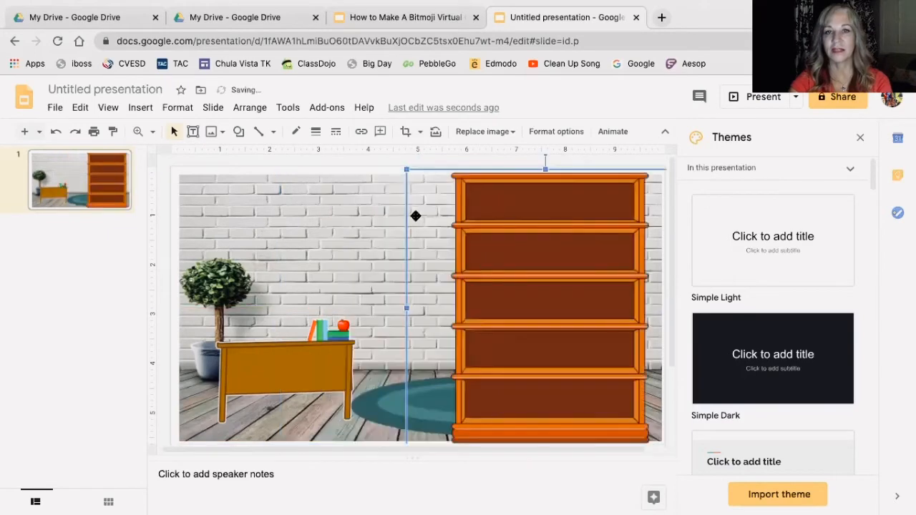
left_click_drag(404, 167, 508, 286)
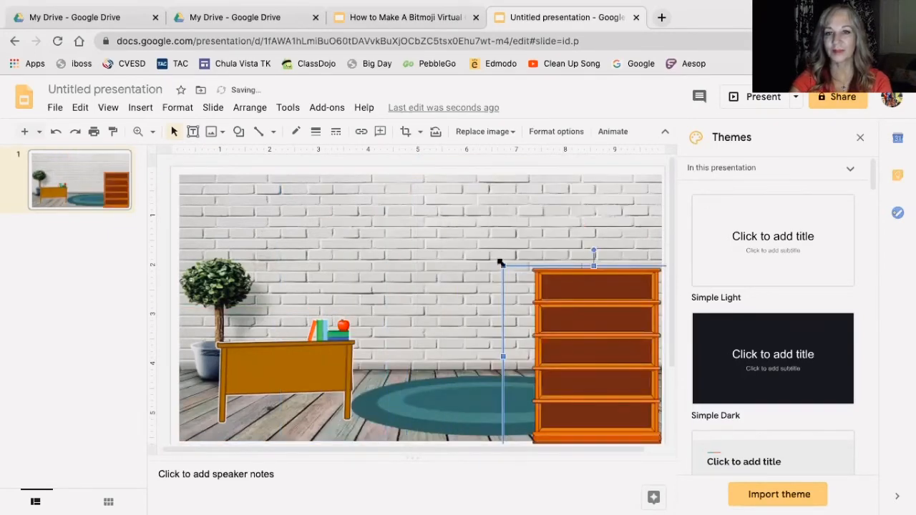
Shift the desk image slightly left, away from the rug, and deselect it
left_click(296, 384)
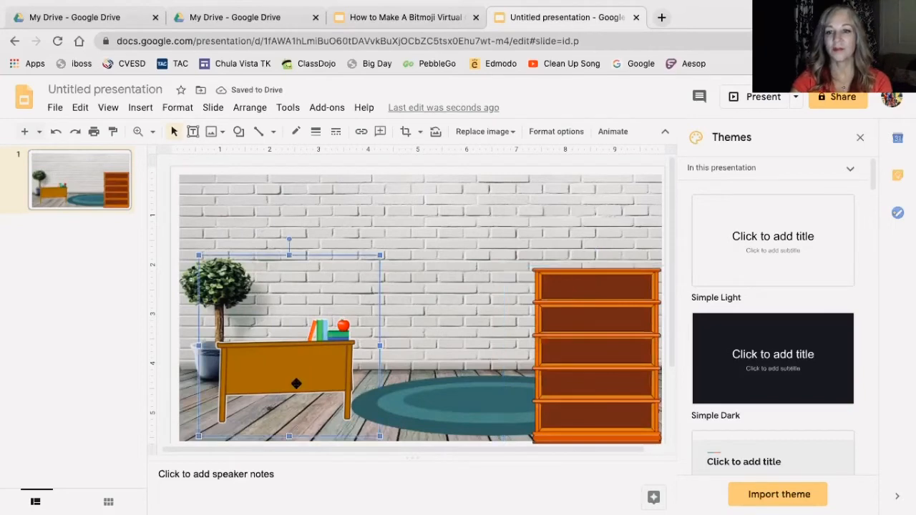
left_click_drag(296, 383, 275, 383)
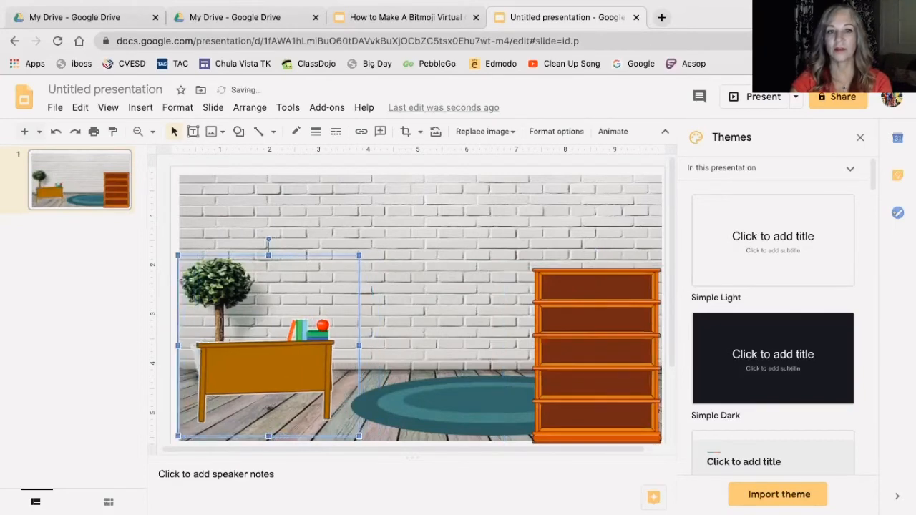
left_click(456, 234)
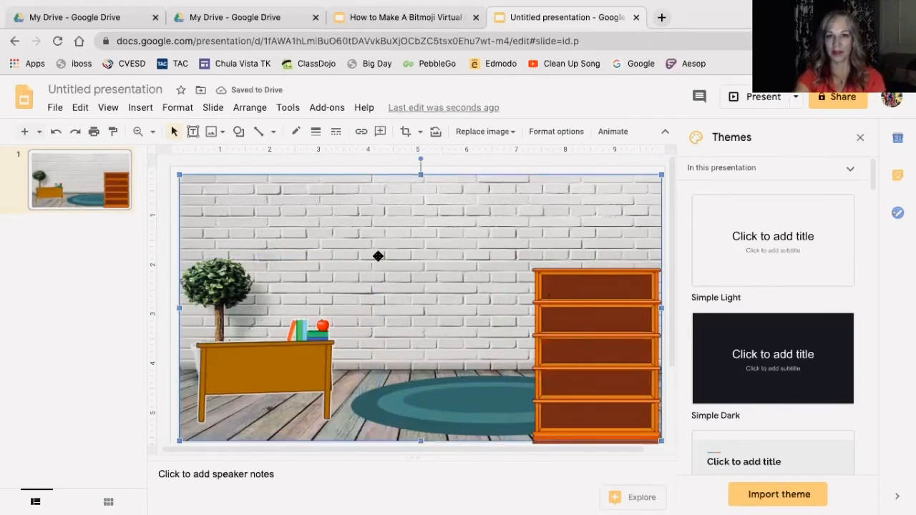